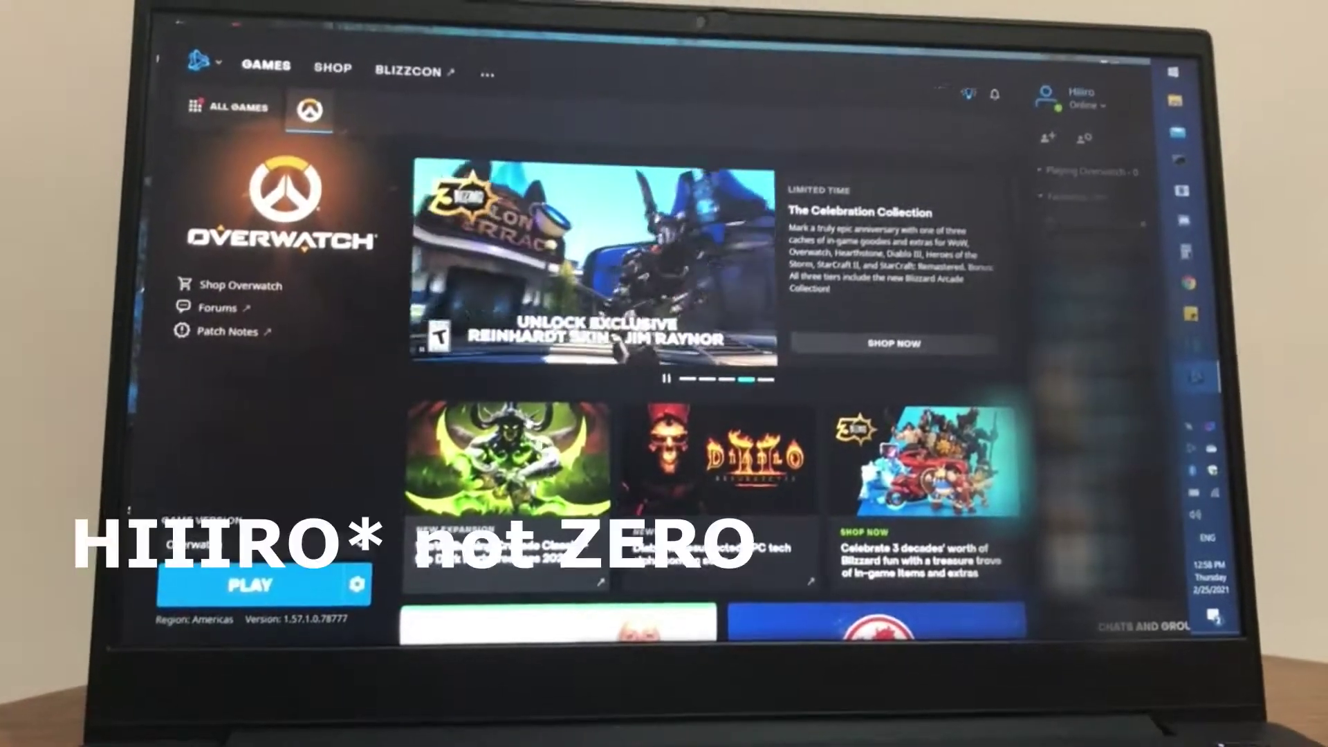
Step: Launch Overwatch from Battle.net with administrator approval and load into a match
left_click(268, 602)
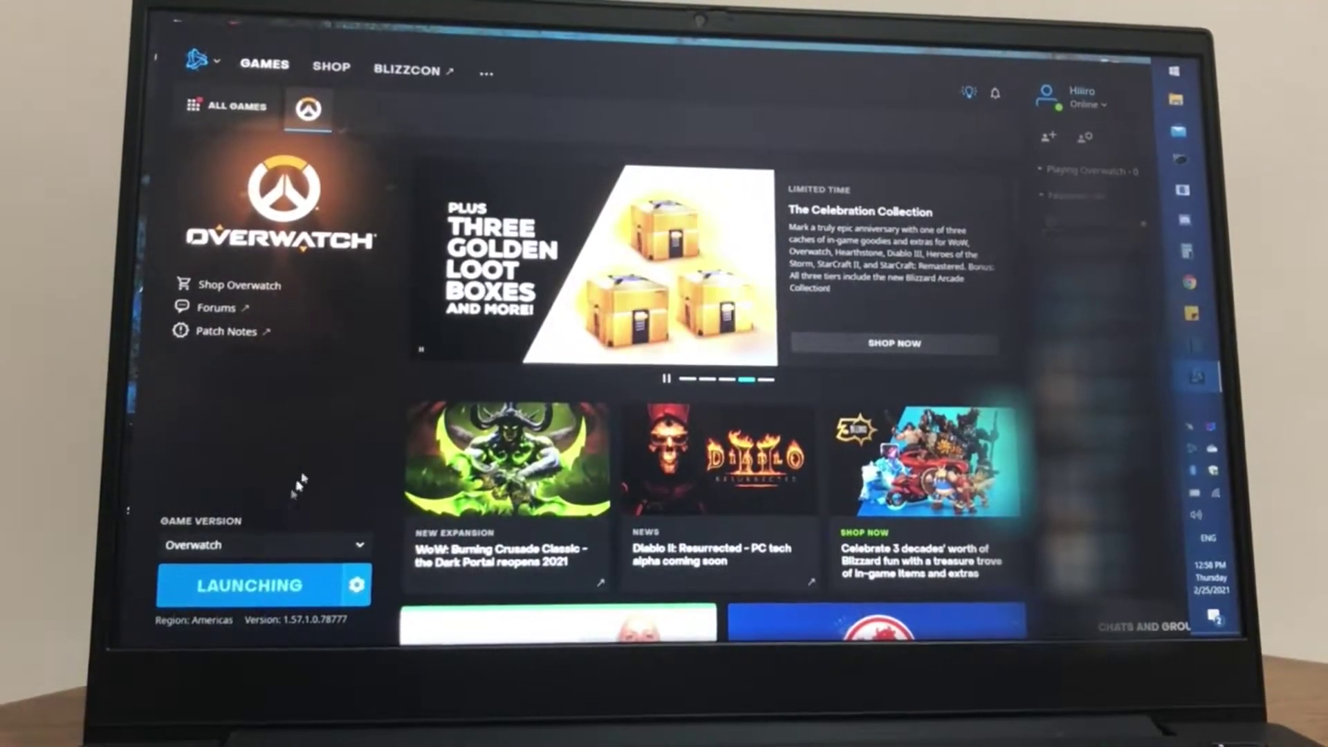
left_click(597, 417)
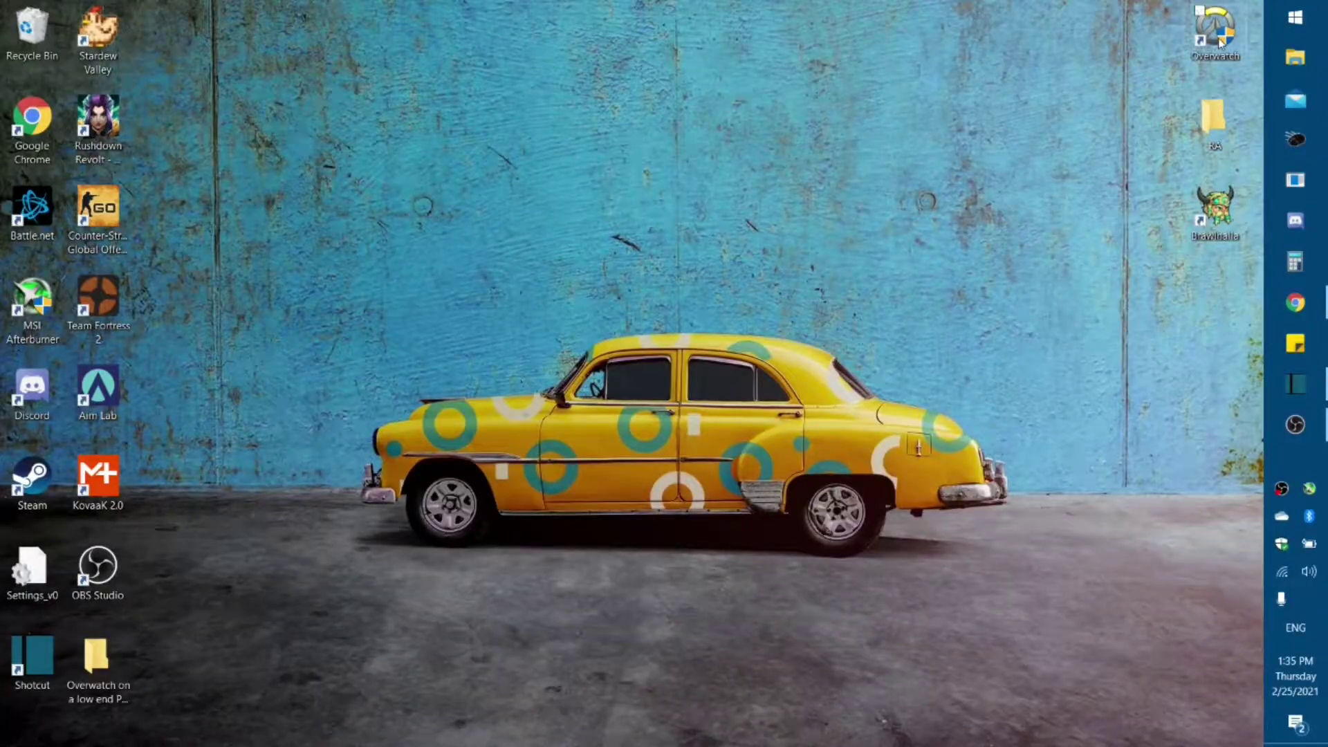
Step: In the Overwatch Launcher's compatibility properties, disable fullscreen optimizations
right_click(1221, 42)
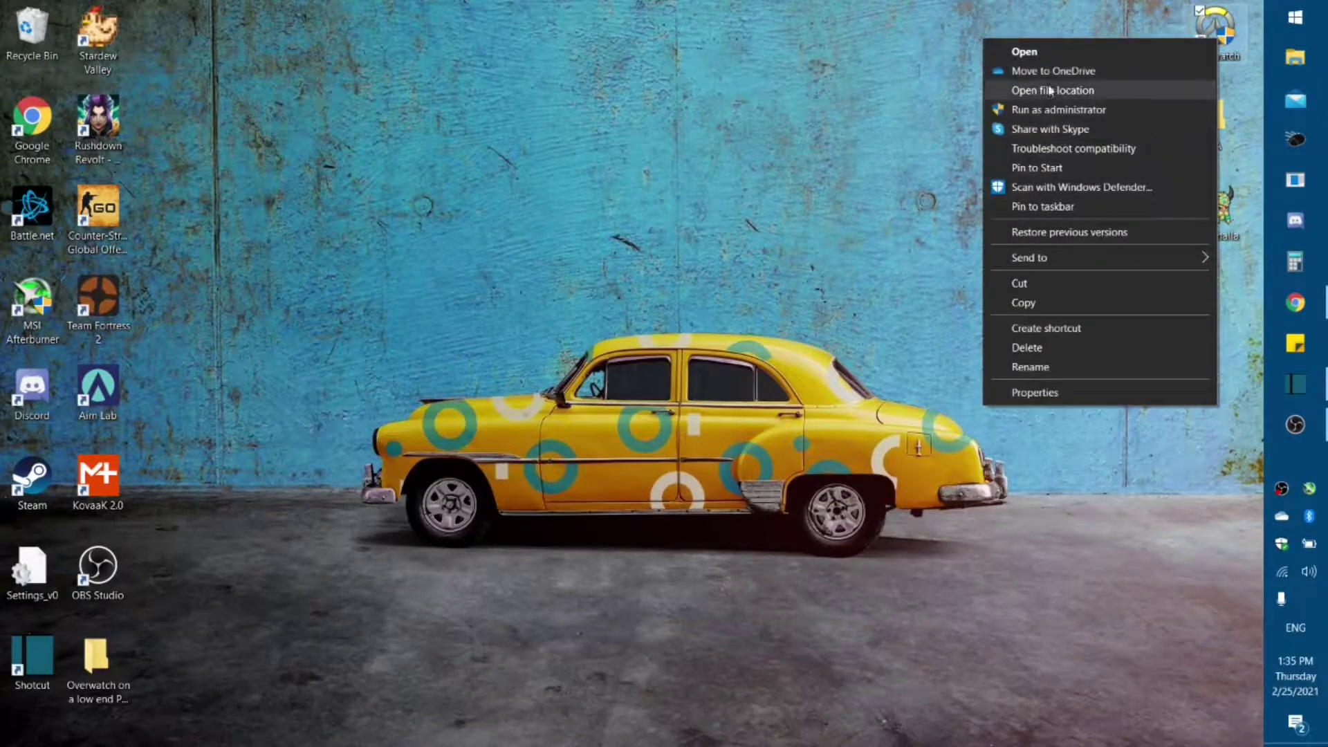
left_click(1023, 89)
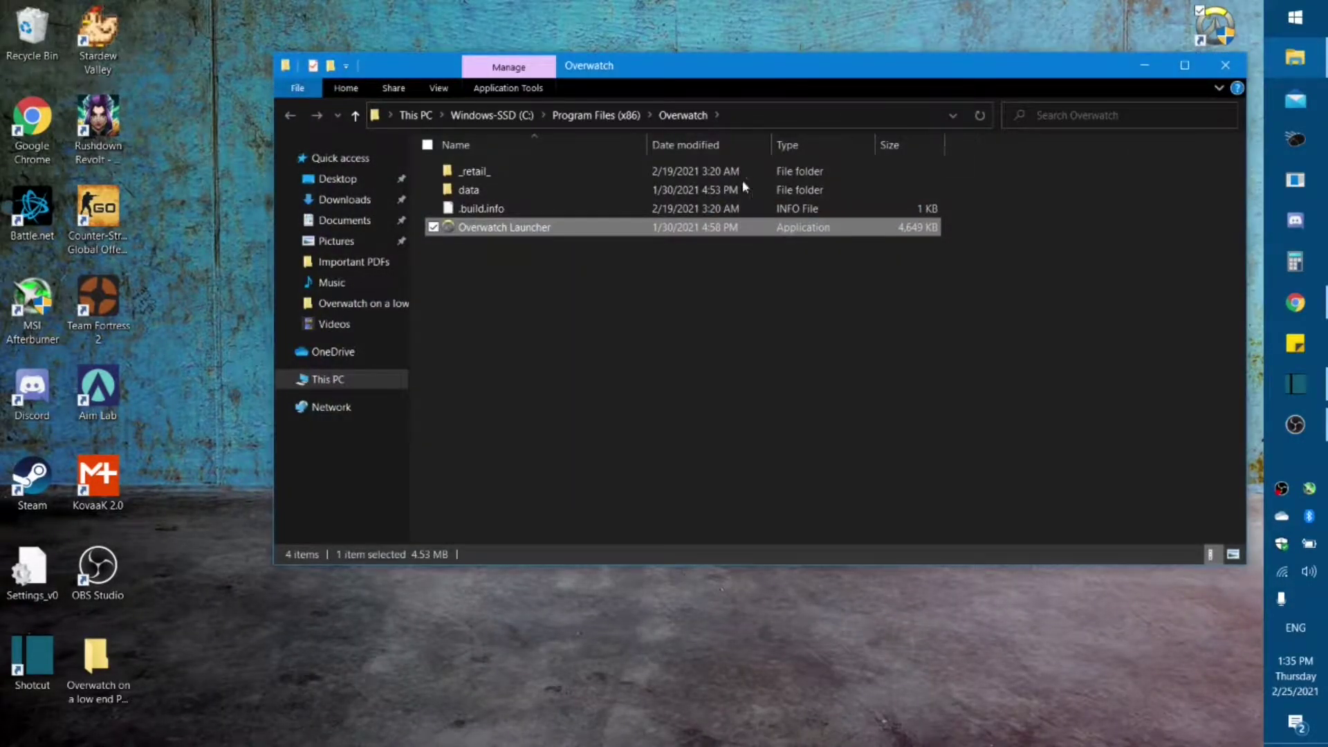
right_click(501, 232)
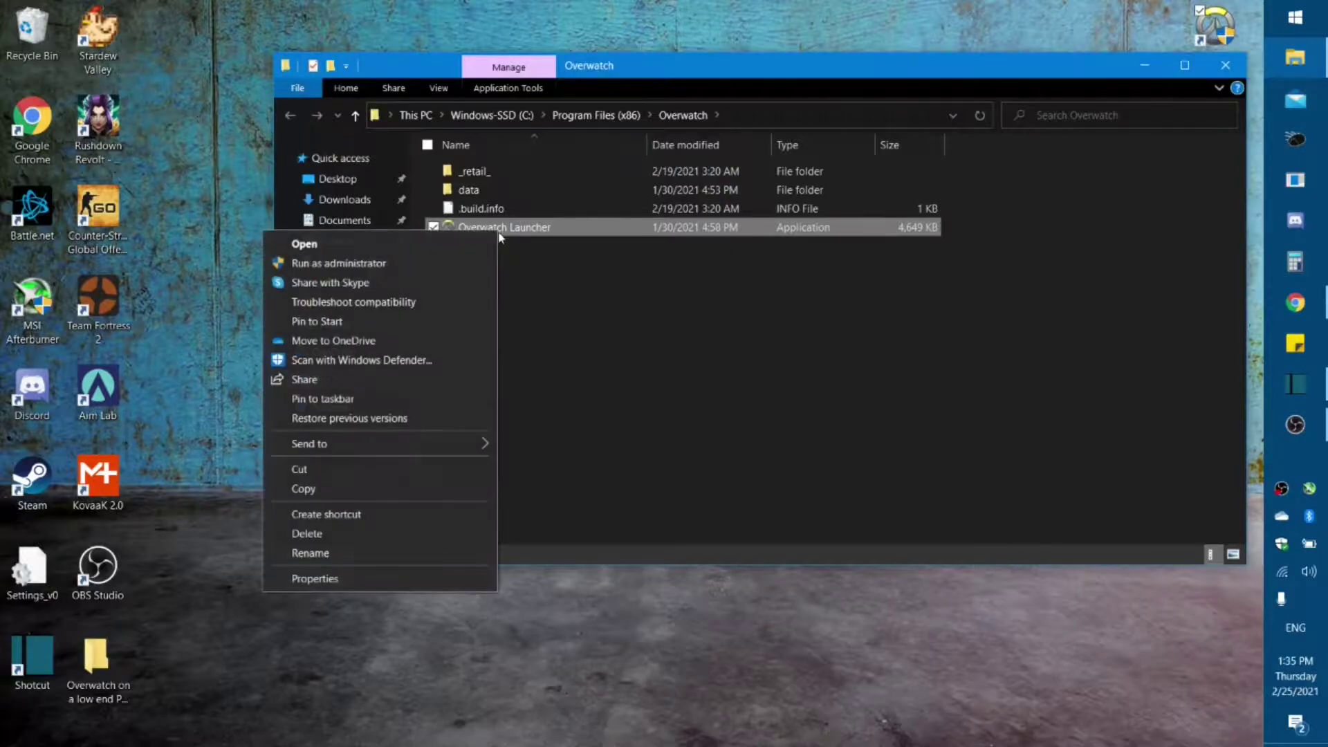
left_click(360, 577)
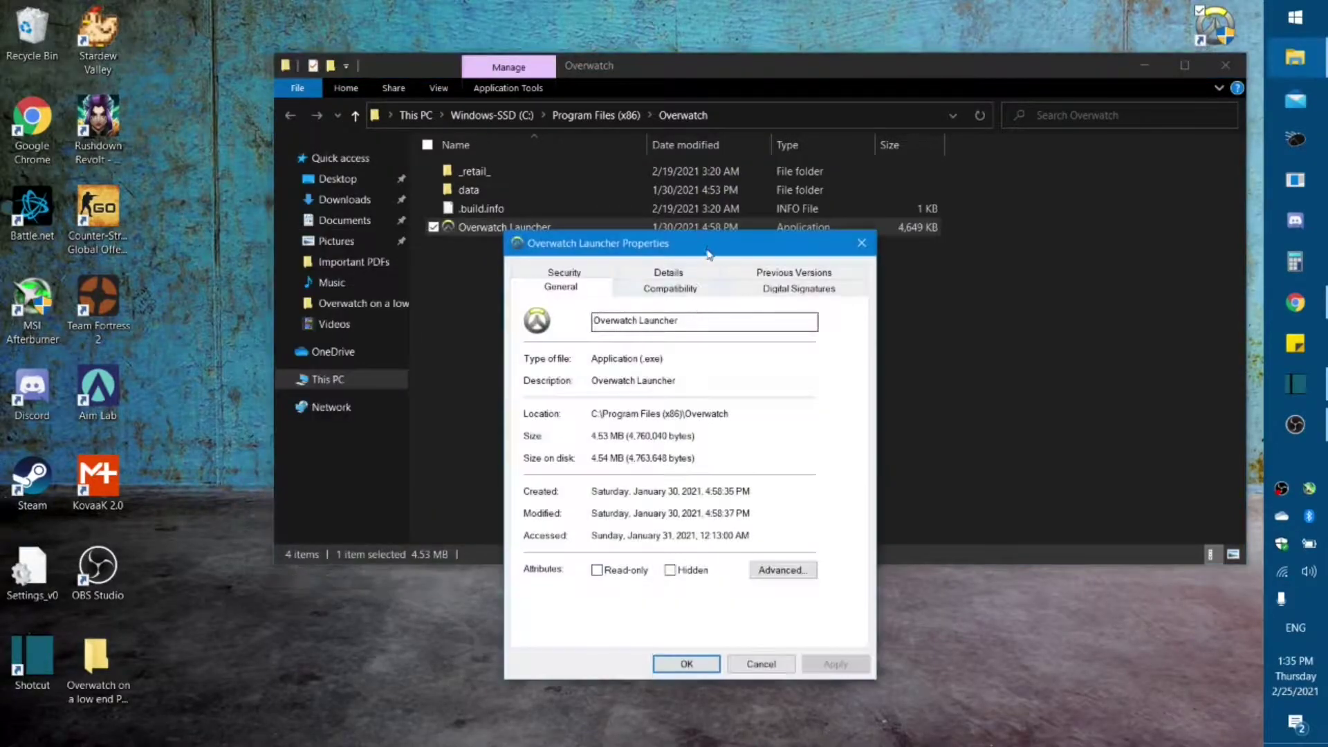
left_click(671, 290)
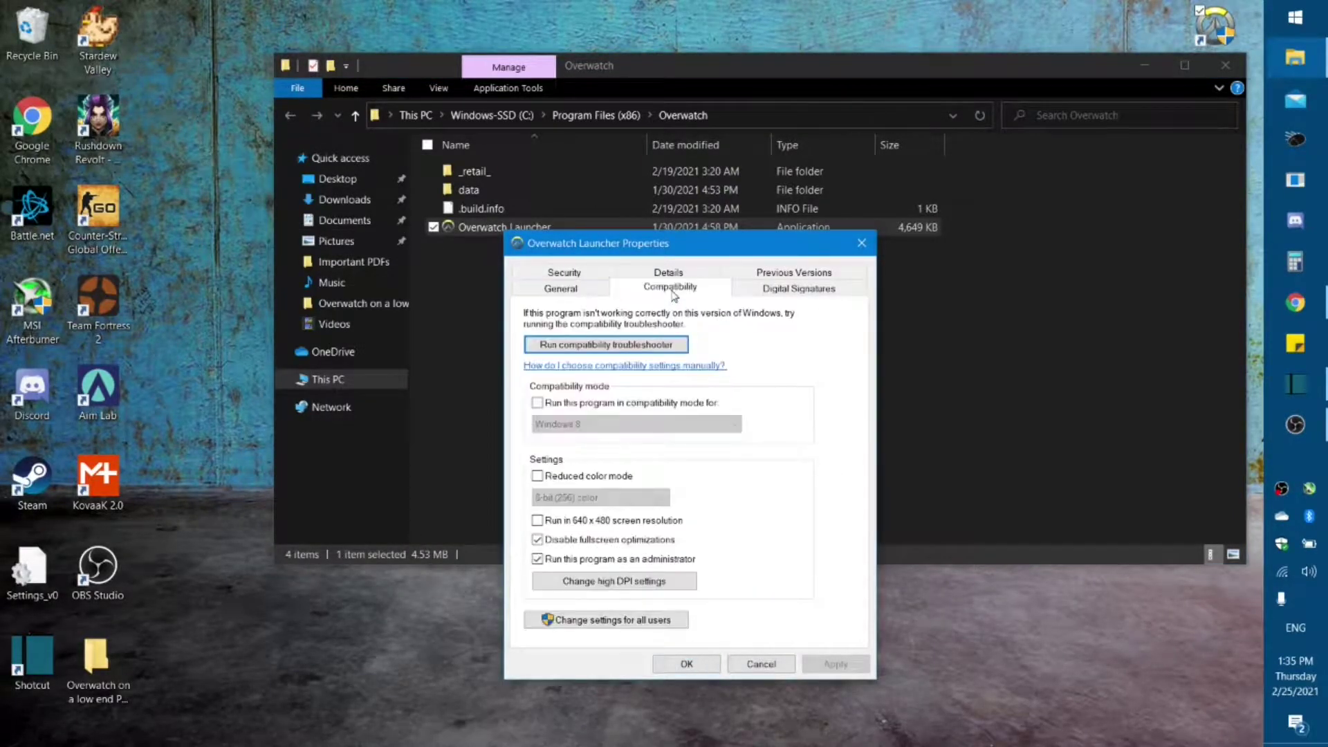
left_click(573, 545)
Step: Override high DPI scaling so the application performs it, apply the changes, and close the folder
left_click(581, 579)
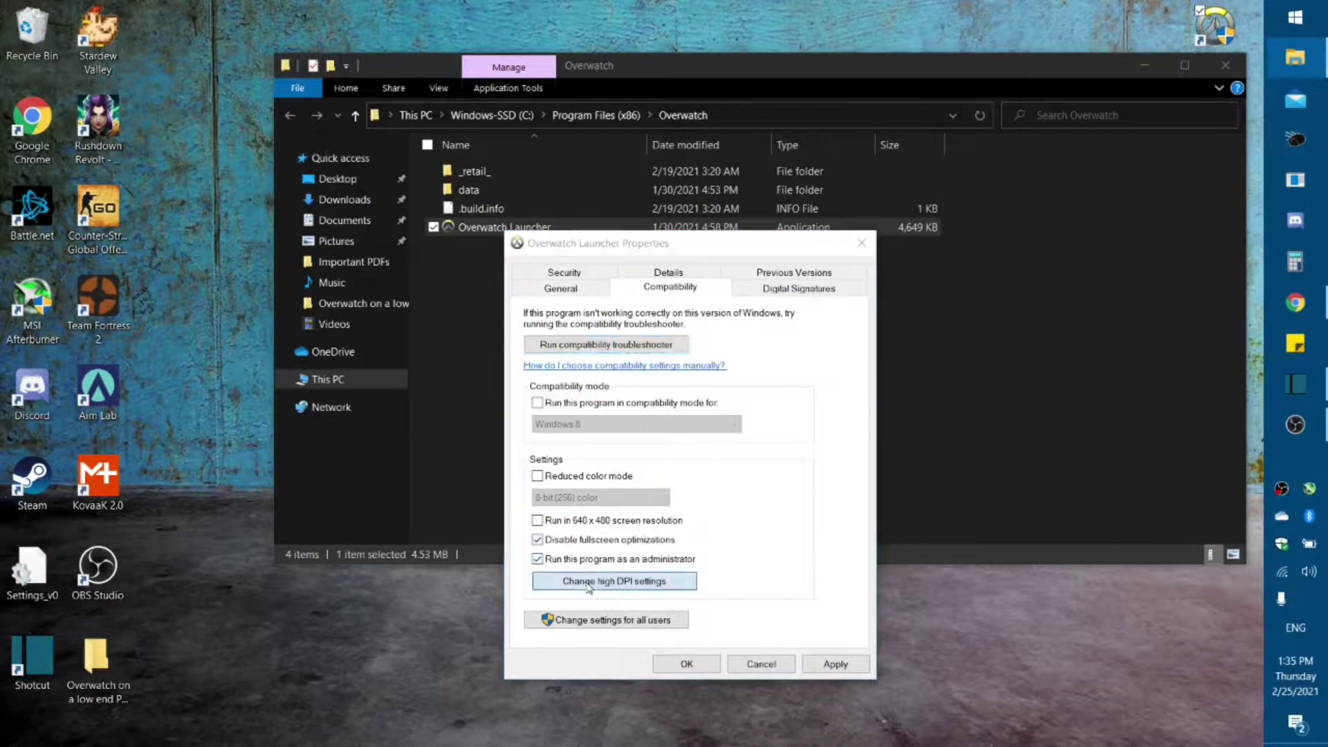
left_click(644, 576)
left_click(641, 595)
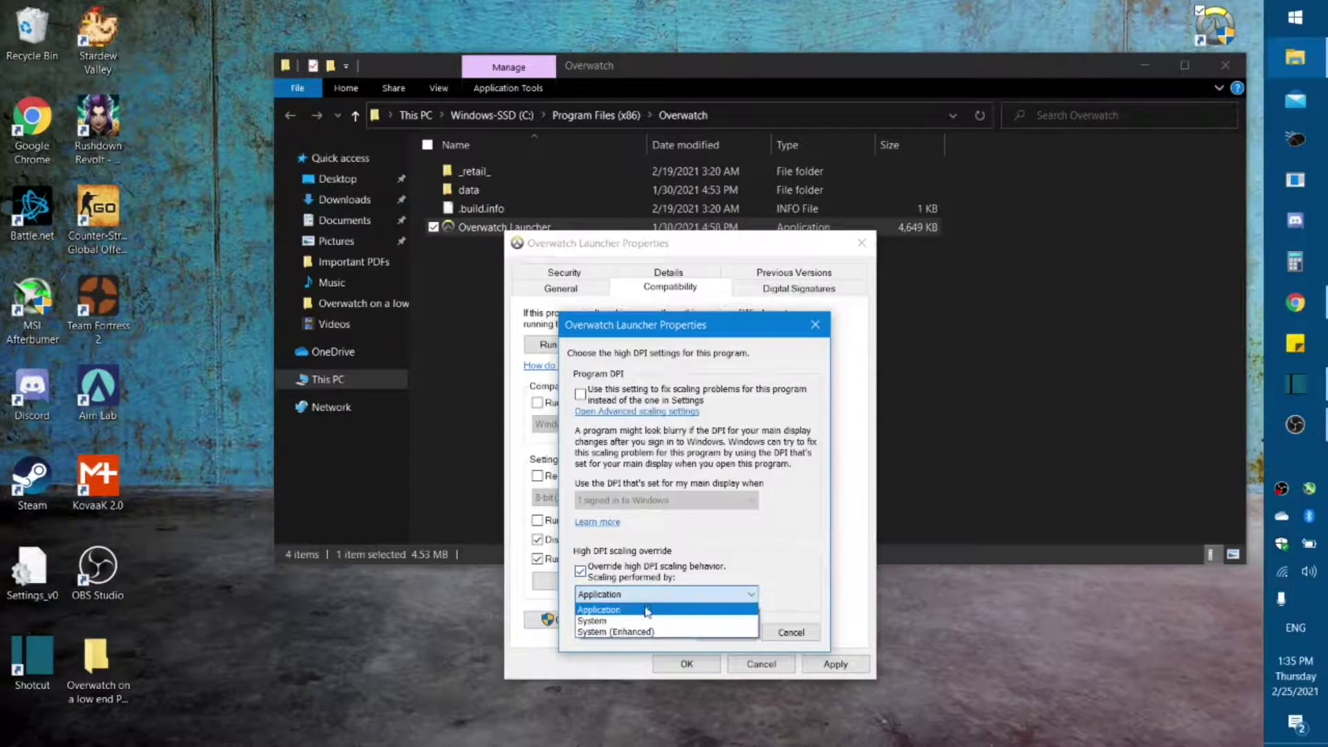
left_click(647, 607)
left_click(726, 632)
left_click(820, 666)
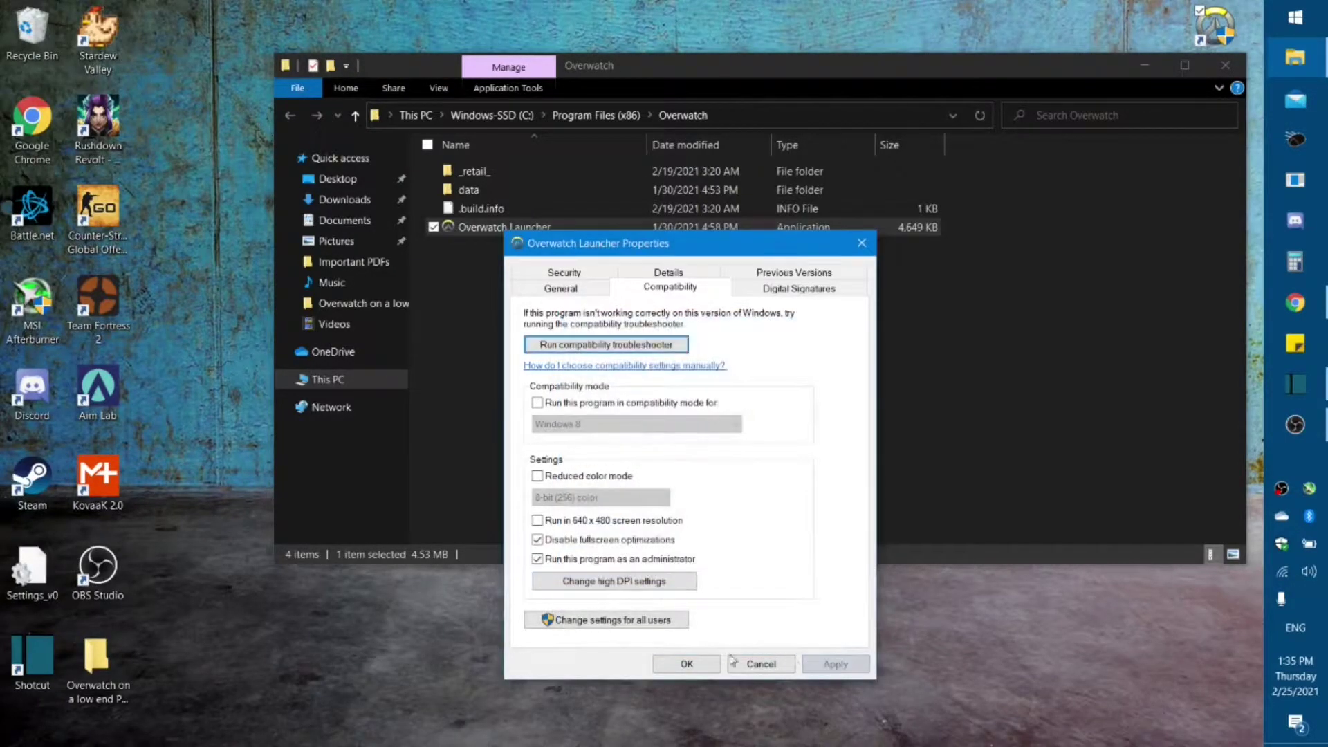
left_click(688, 663)
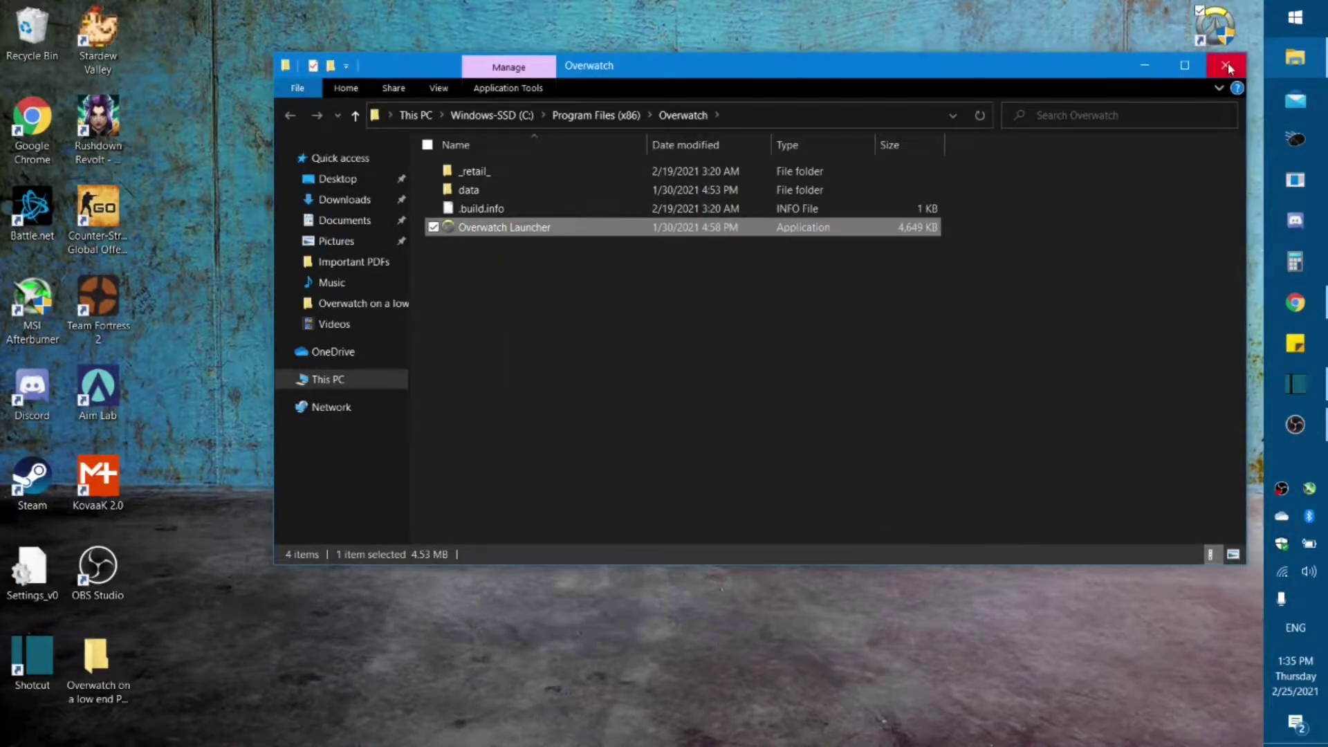
left_click(1225, 65)
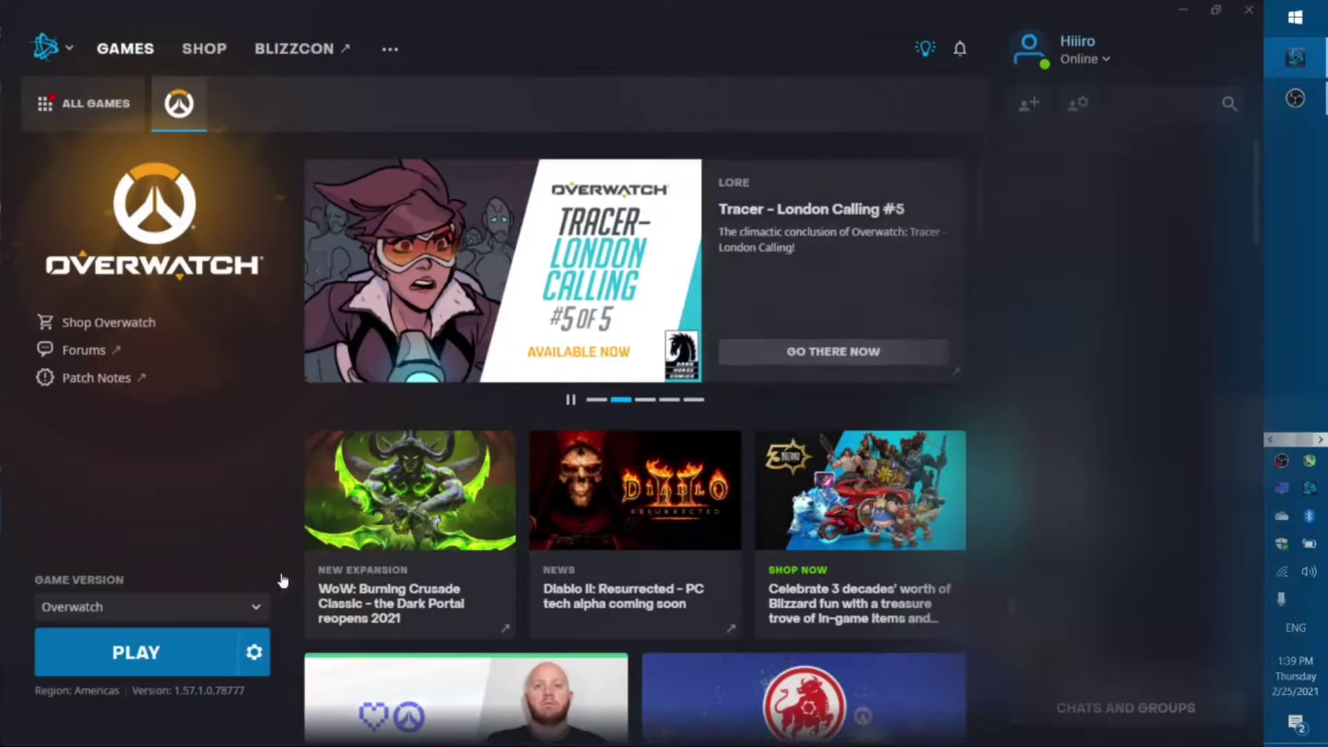
Step: Open Battle.net's App settings, keeping game launch set to fully exit Battle.net
left_click(254, 652)
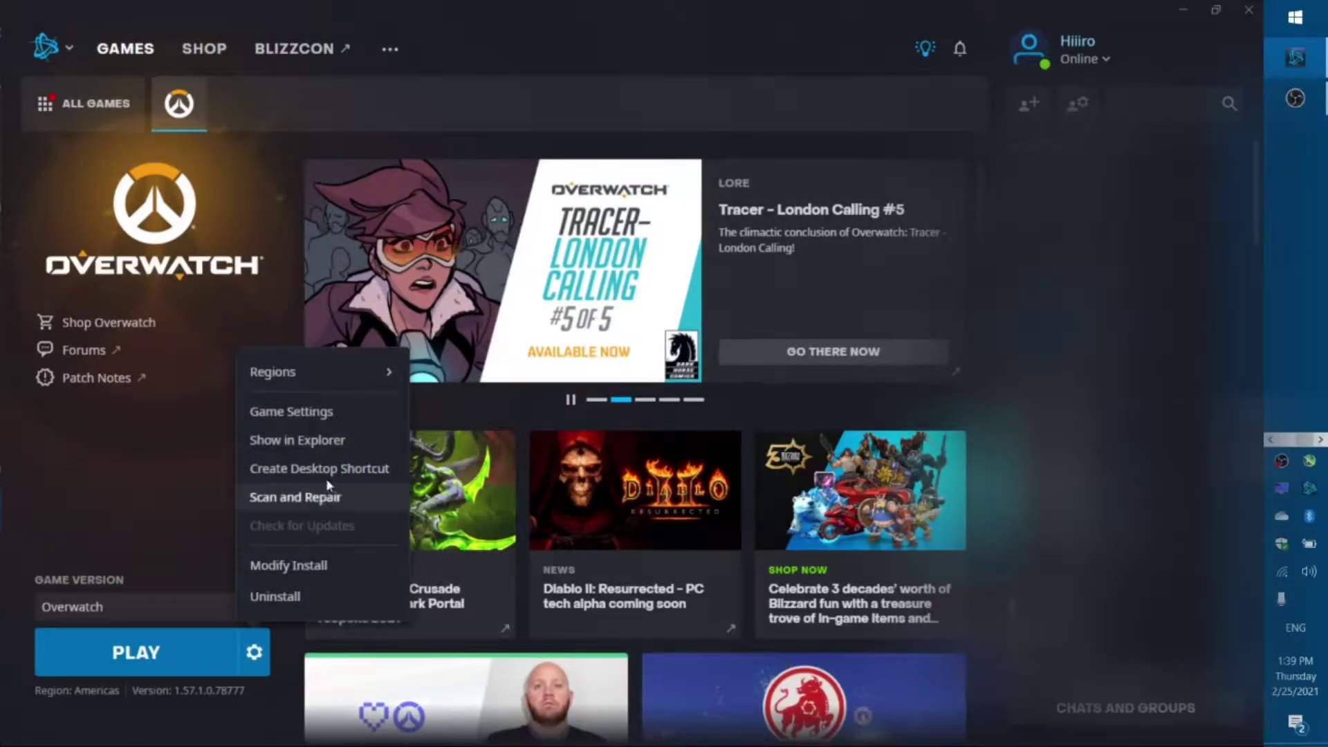
left_click(334, 423)
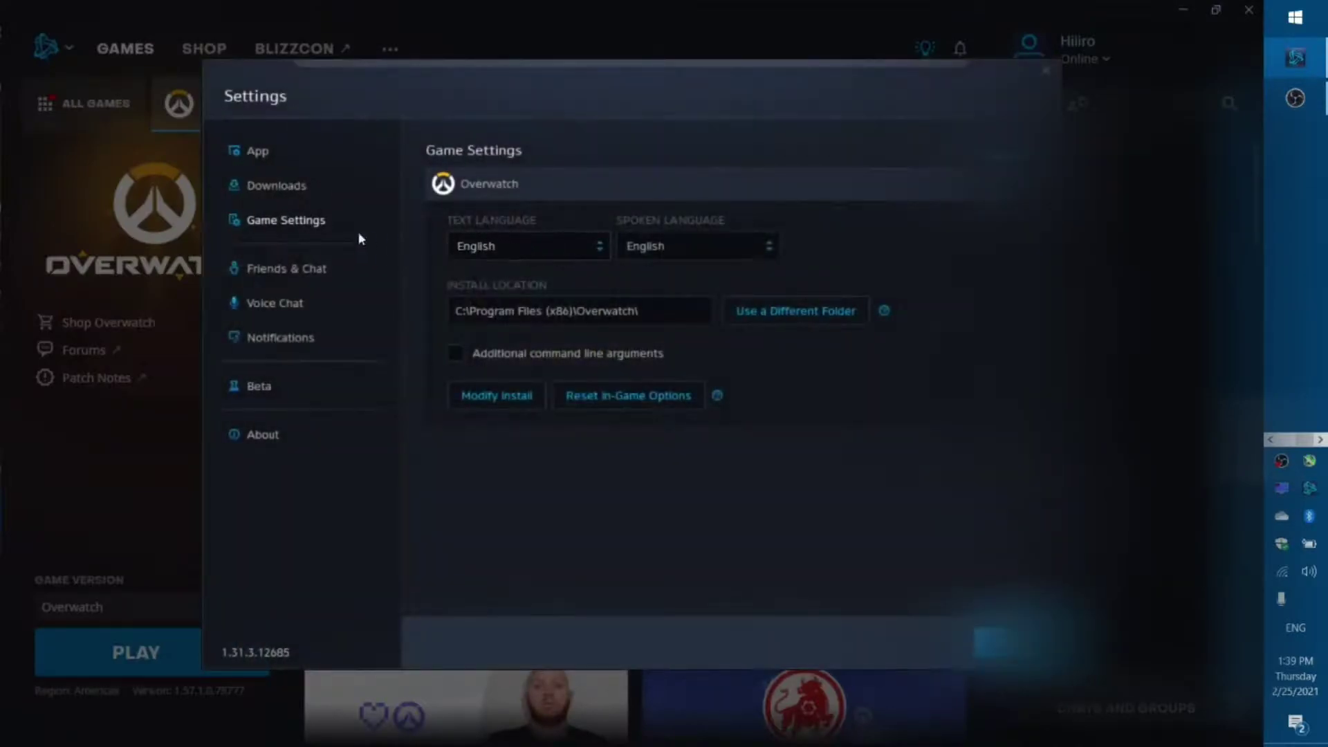
left_click(261, 158)
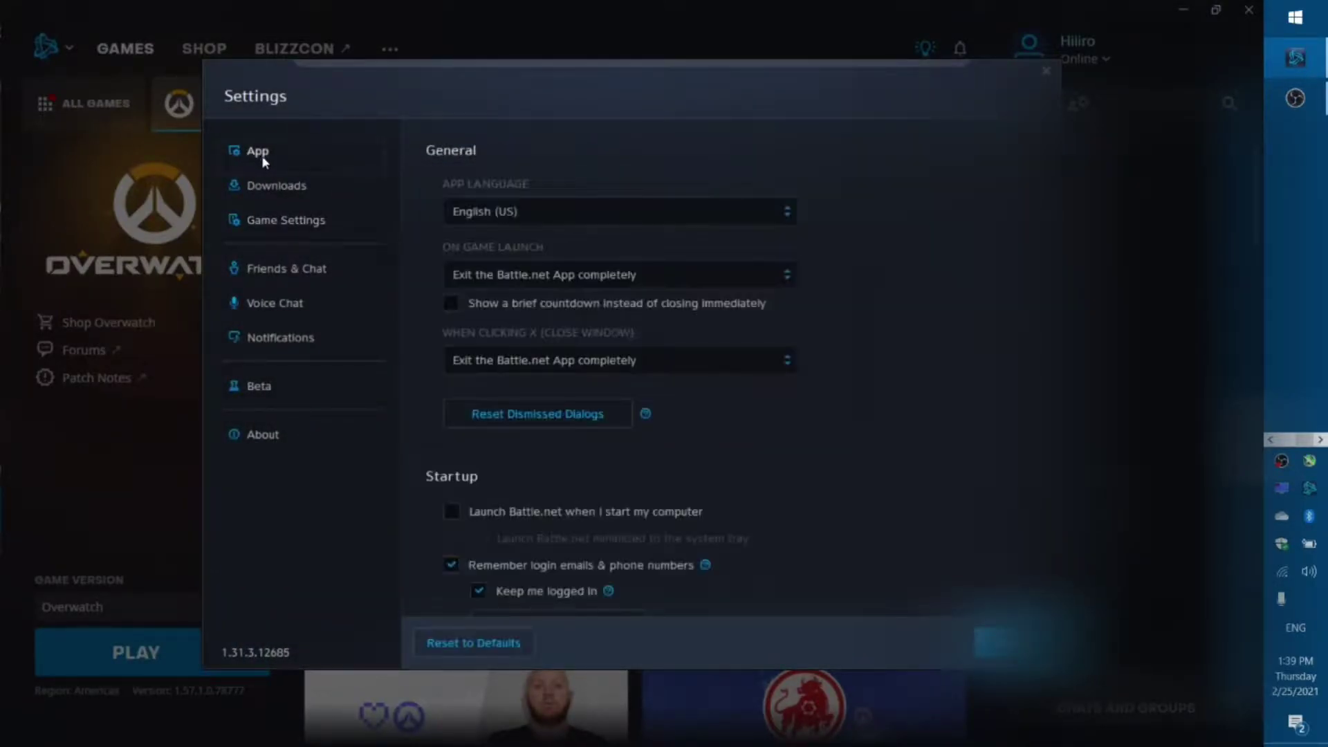
left_click(561, 277)
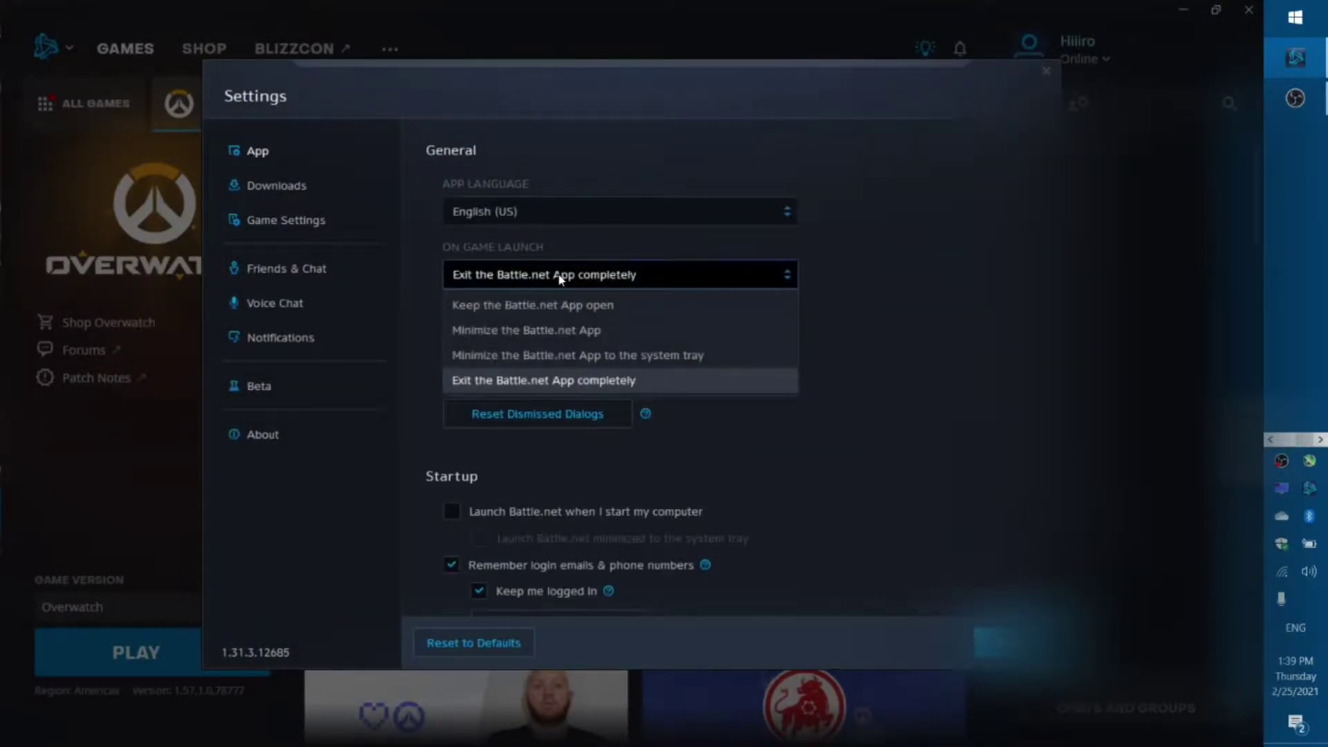
left_click(560, 276)
Step: Turn off browser hardware acceleration and choose to restart Battle.net later
scroll(837, 388, "down", 2)
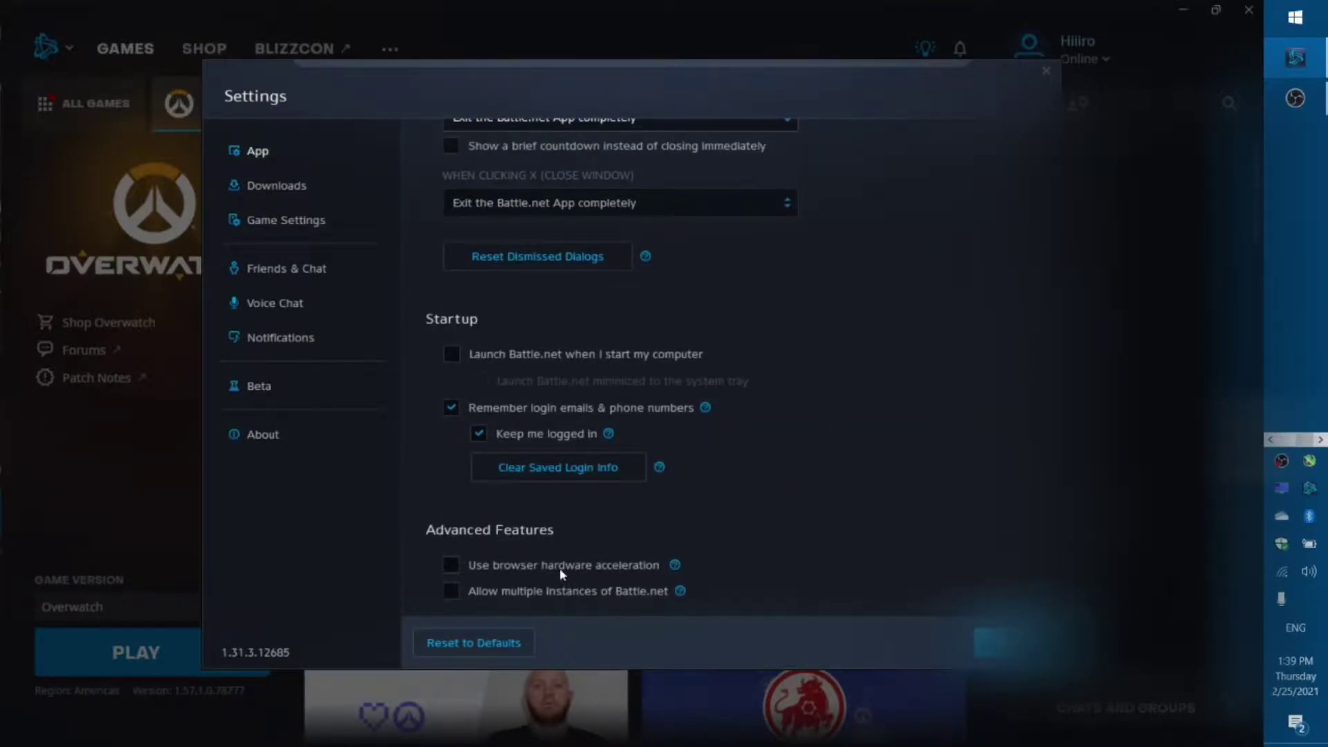
scroll(657, 529, "up", 2)
scroll(671, 532, "down", 2)
left_click(450, 563)
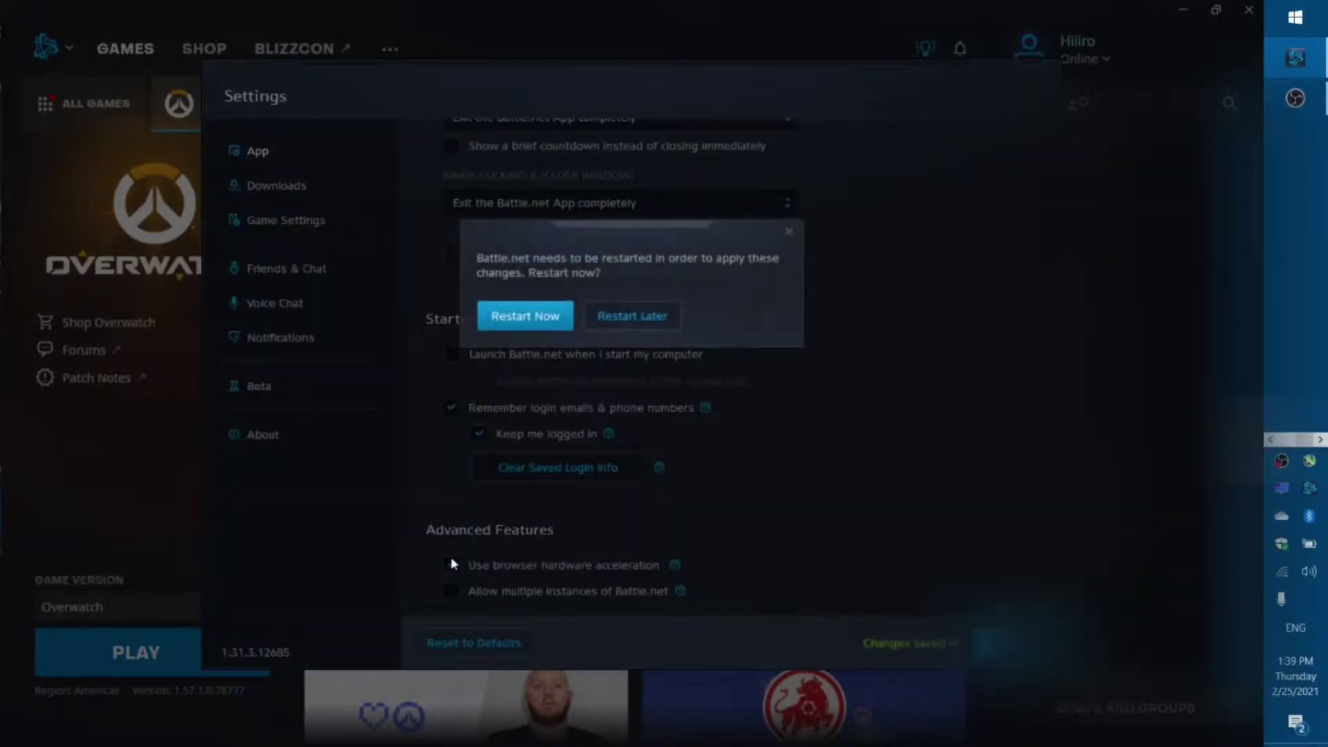
key("Escape")
left_click(451, 565)
left_click(631, 314)
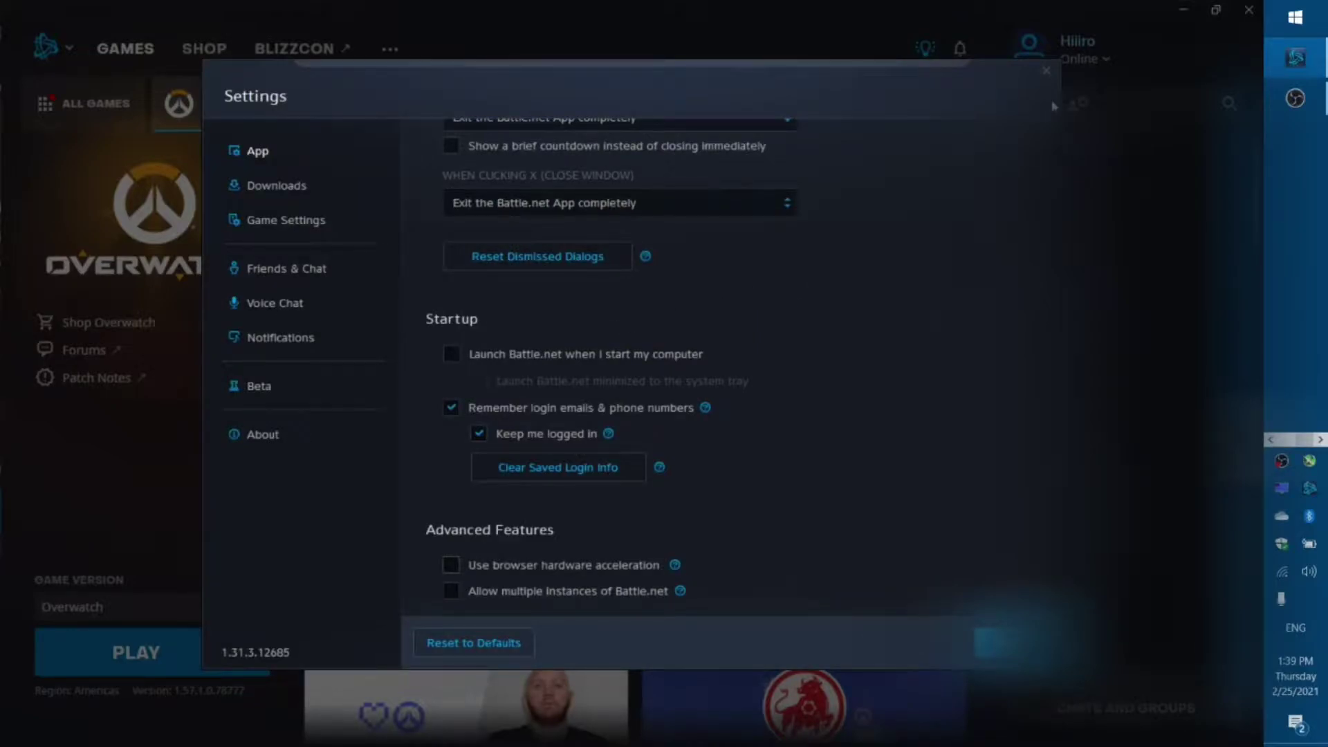
Step: Check Overwatch's video options: fullscreen 1280 x 720 with a custom 400 FPS cap
left_click(1046, 70)
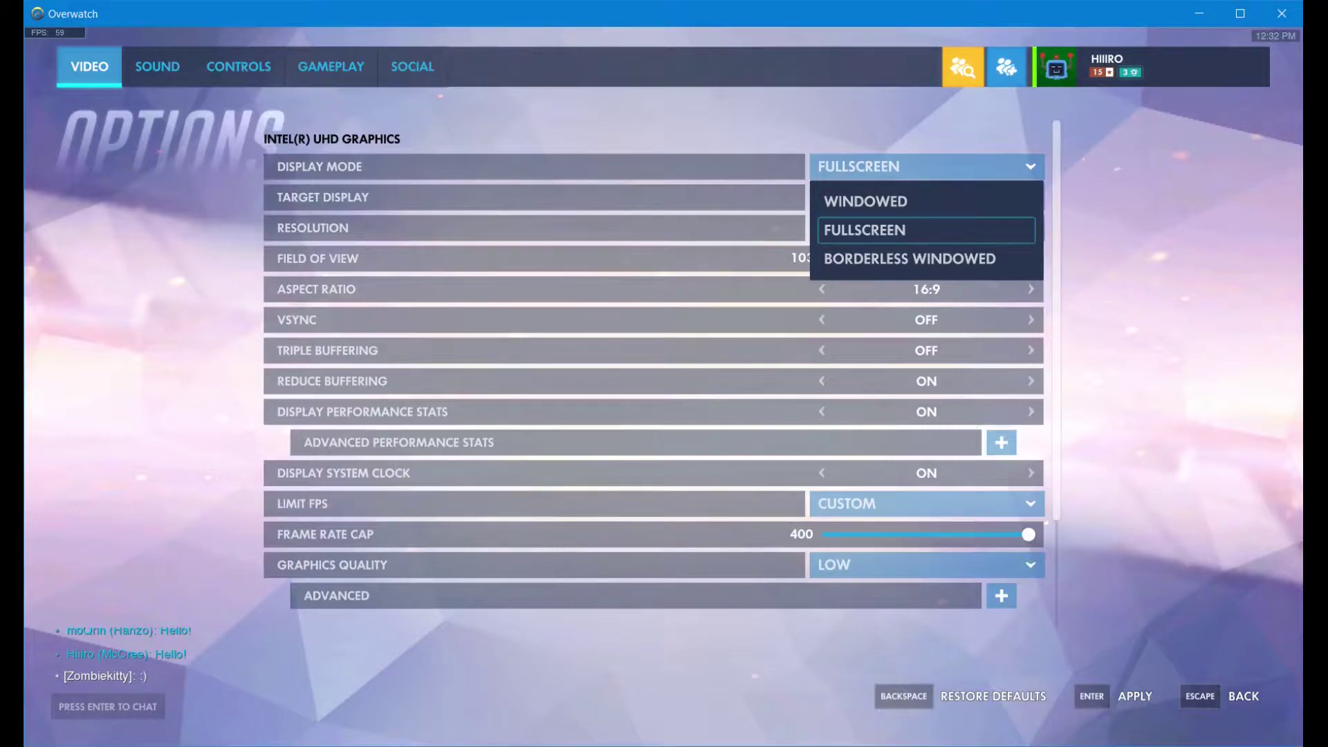
left_click(927, 504)
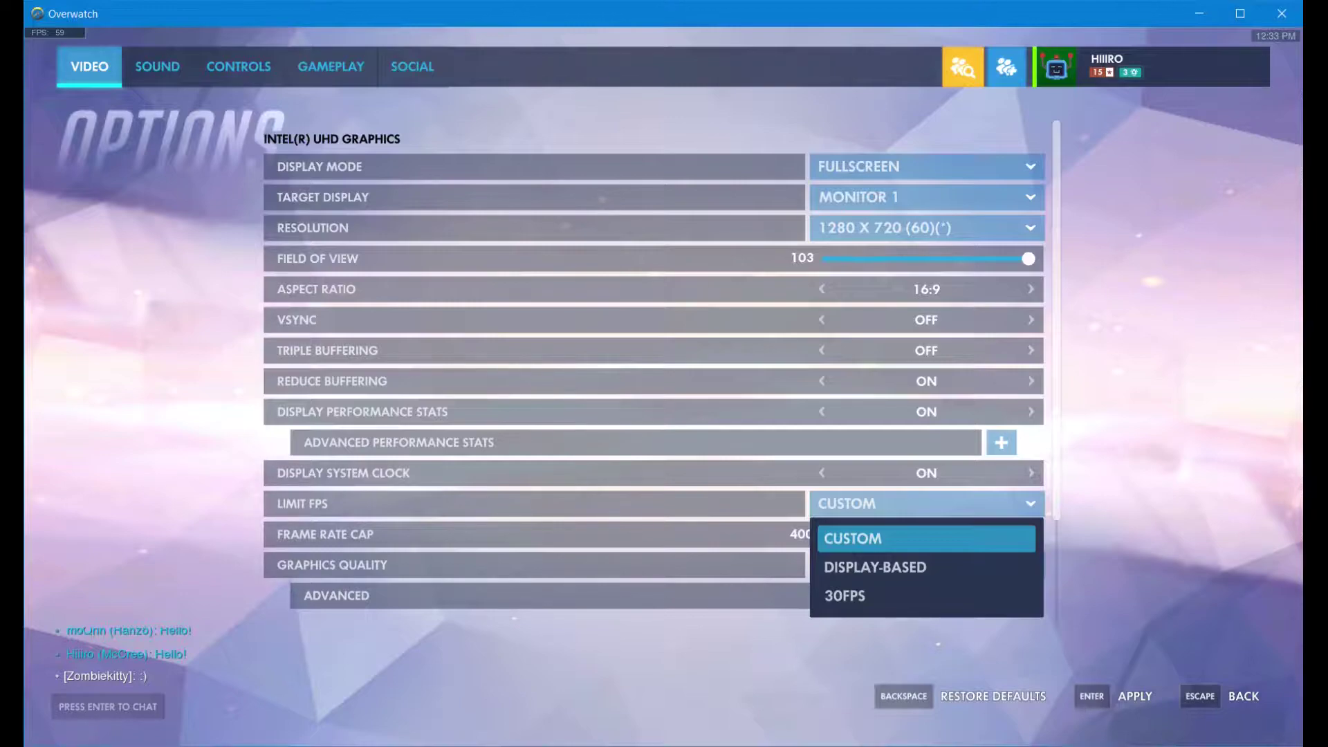
scroll(654, 374, "down", 3)
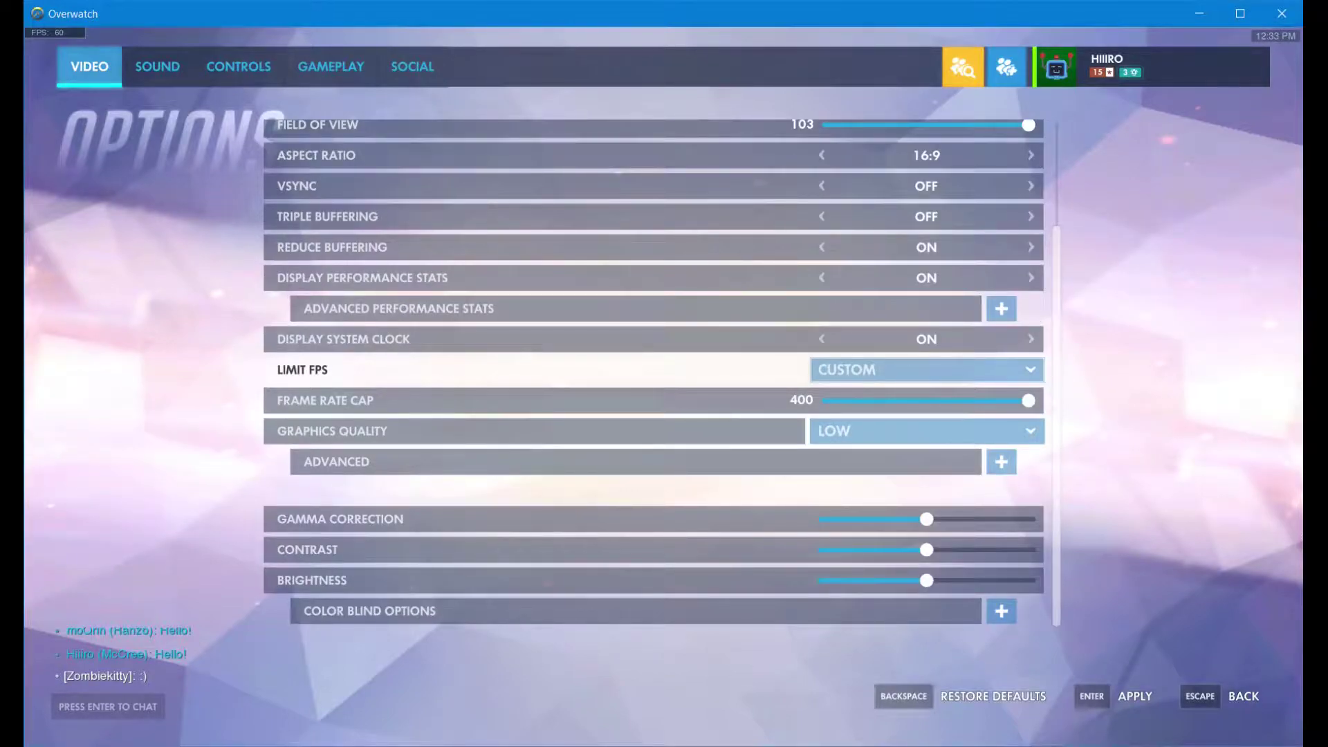
Step: Set graphics quality Low, render scale 50%, antialiasing Off, and friendly outlines Off
left_click(927, 431)
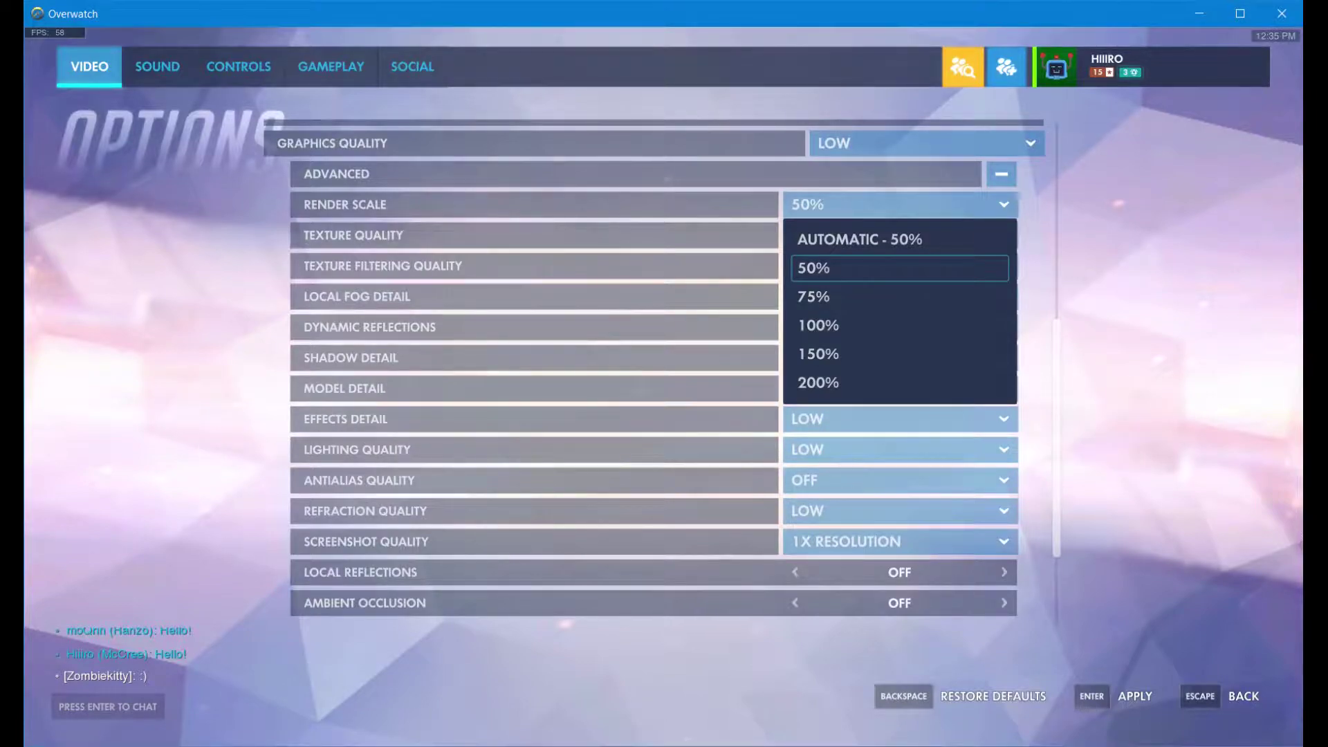
left_click(899, 480)
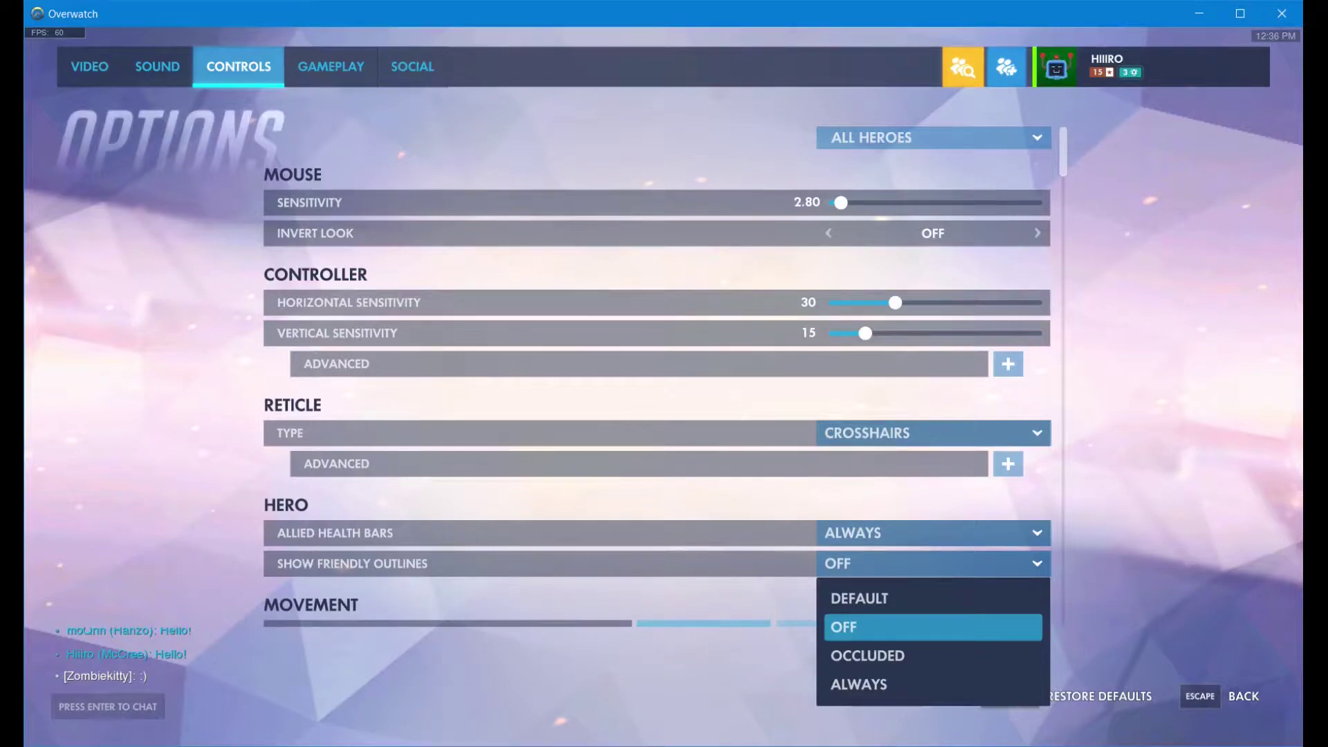
Step: Turn tips off and set waypoint and respawn icon opacity to 10%
left_click(934, 137)
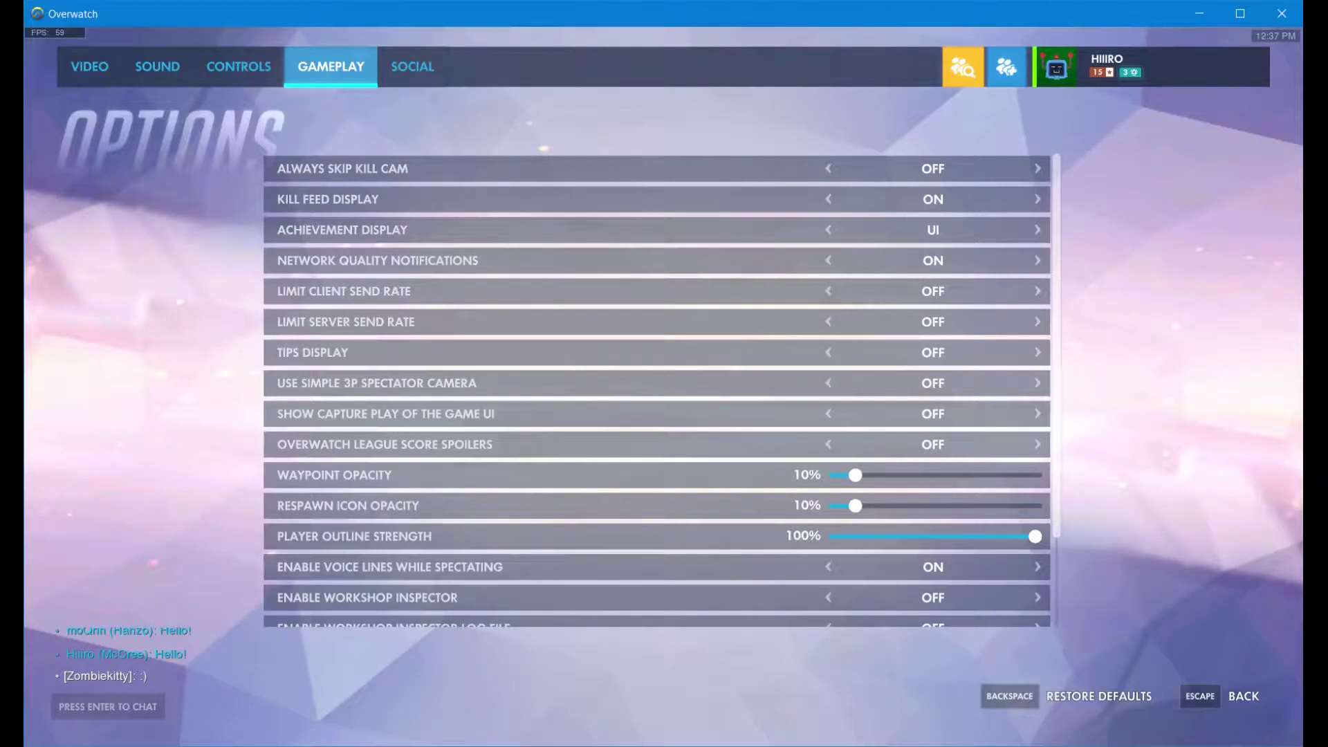
scroll(657, 391, "down", 3)
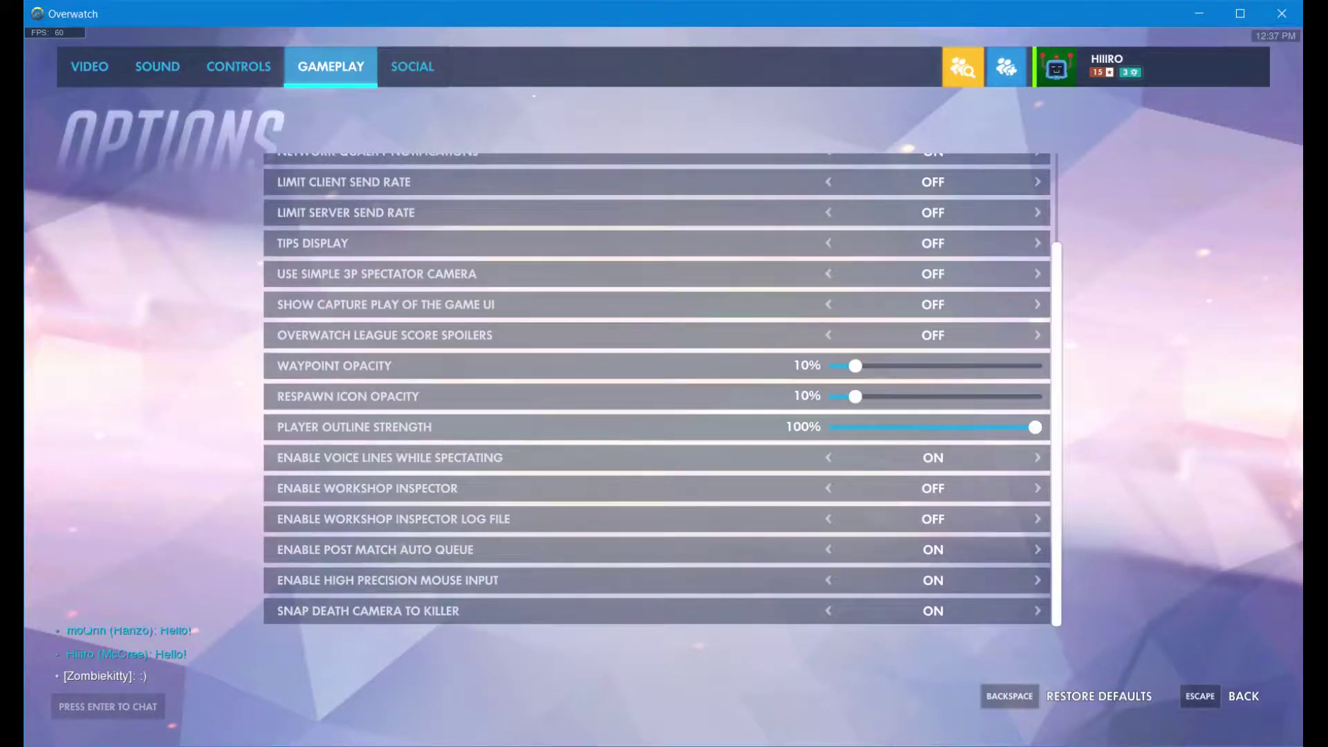